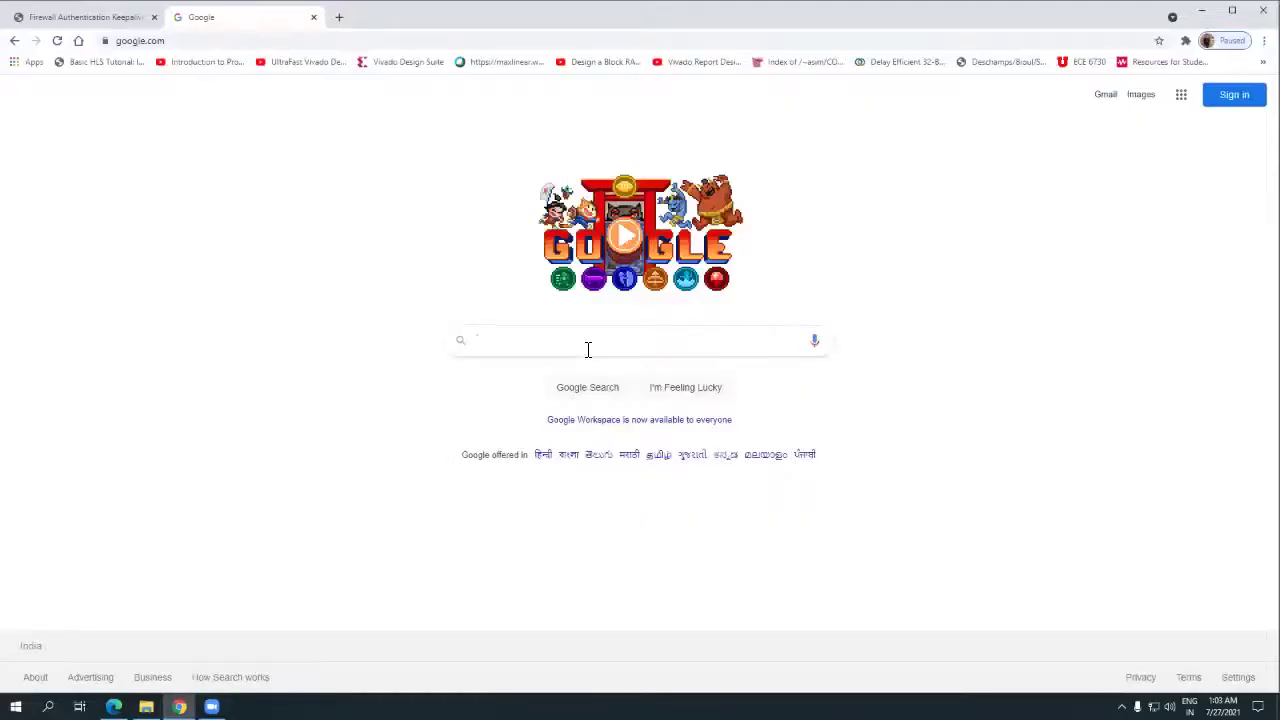
# - Search Google for 'microcap' and open the Spectrum Software result in a new tab
pyautogui.click(586, 350)
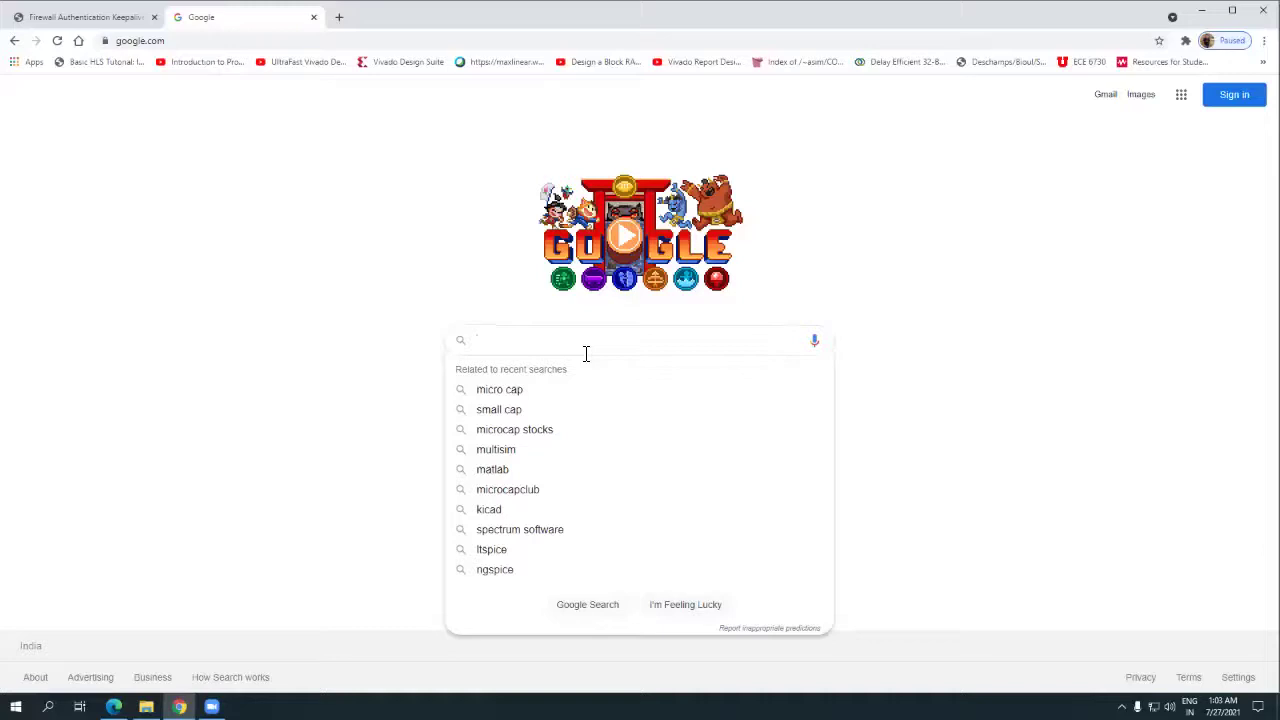
pyautogui.write('microcap')
pyautogui.press('Return')
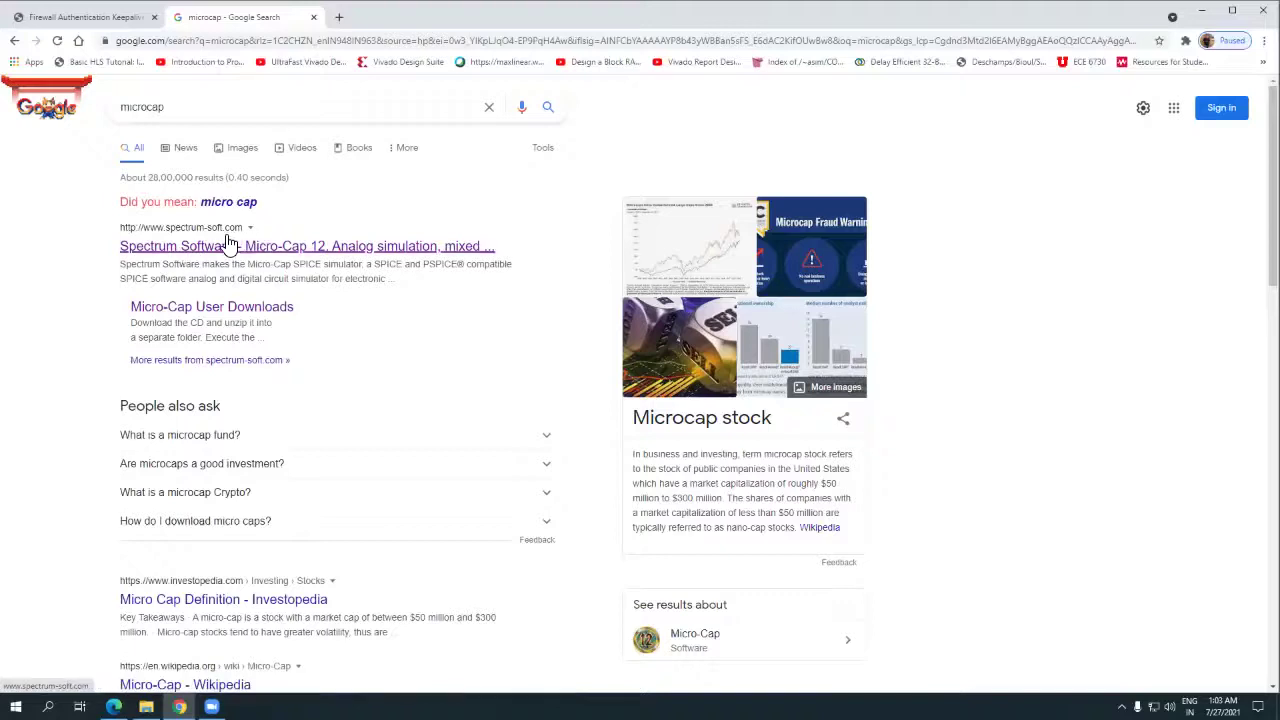
pyautogui.rightClick(237, 256)
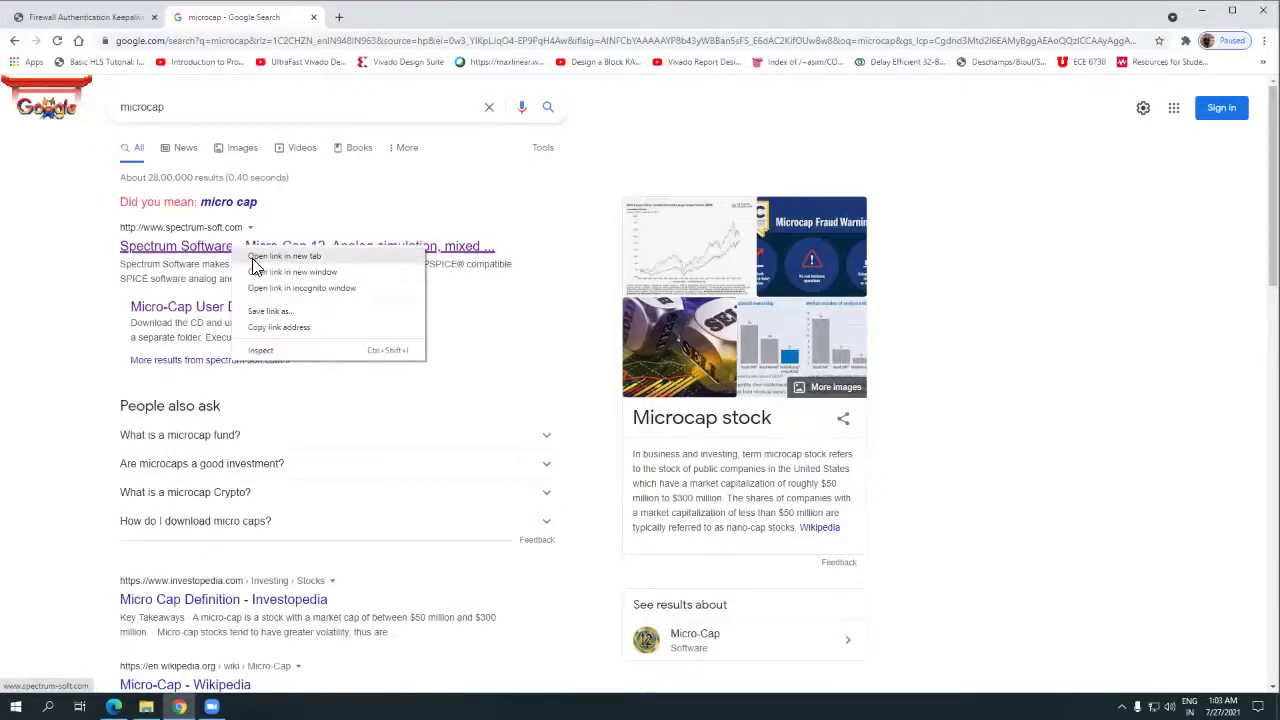
pyautogui.click(256, 260)
# - Go to the Micro-Cap downloads page and start the Micro-Cap 12 CD (58M) download
pyautogui.click(372, 20)
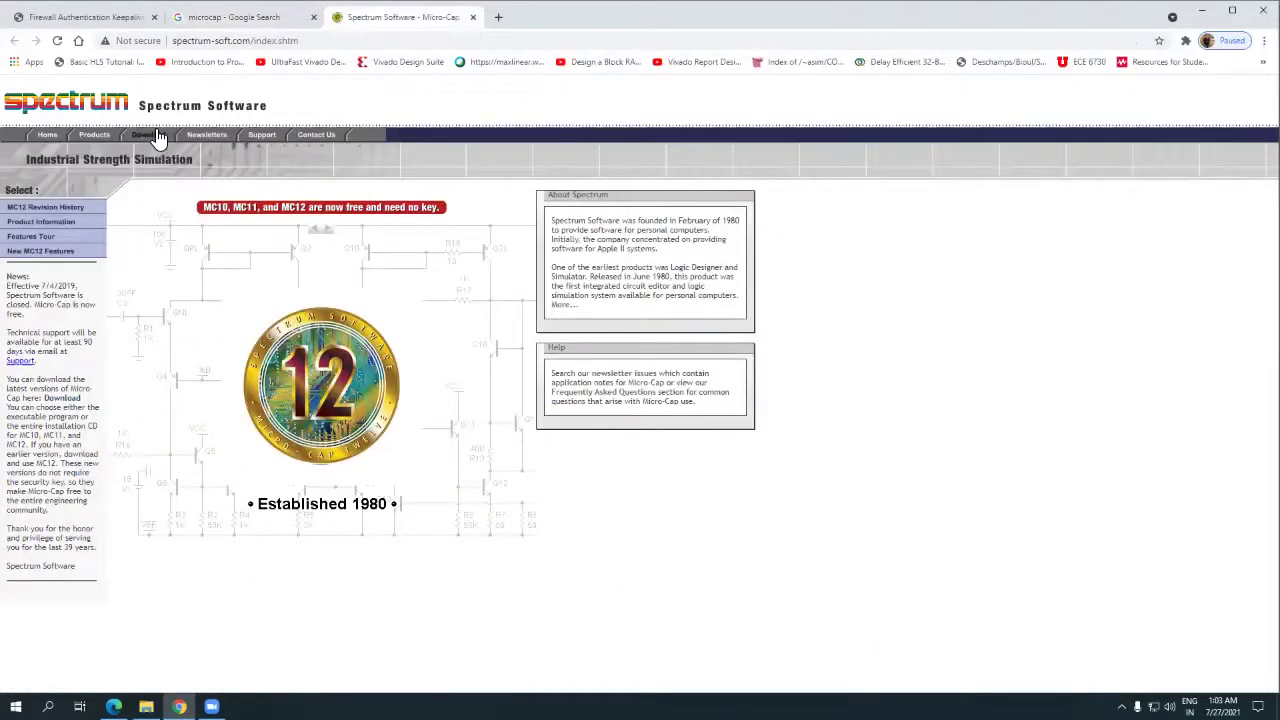
pyautogui.click(343, 286)
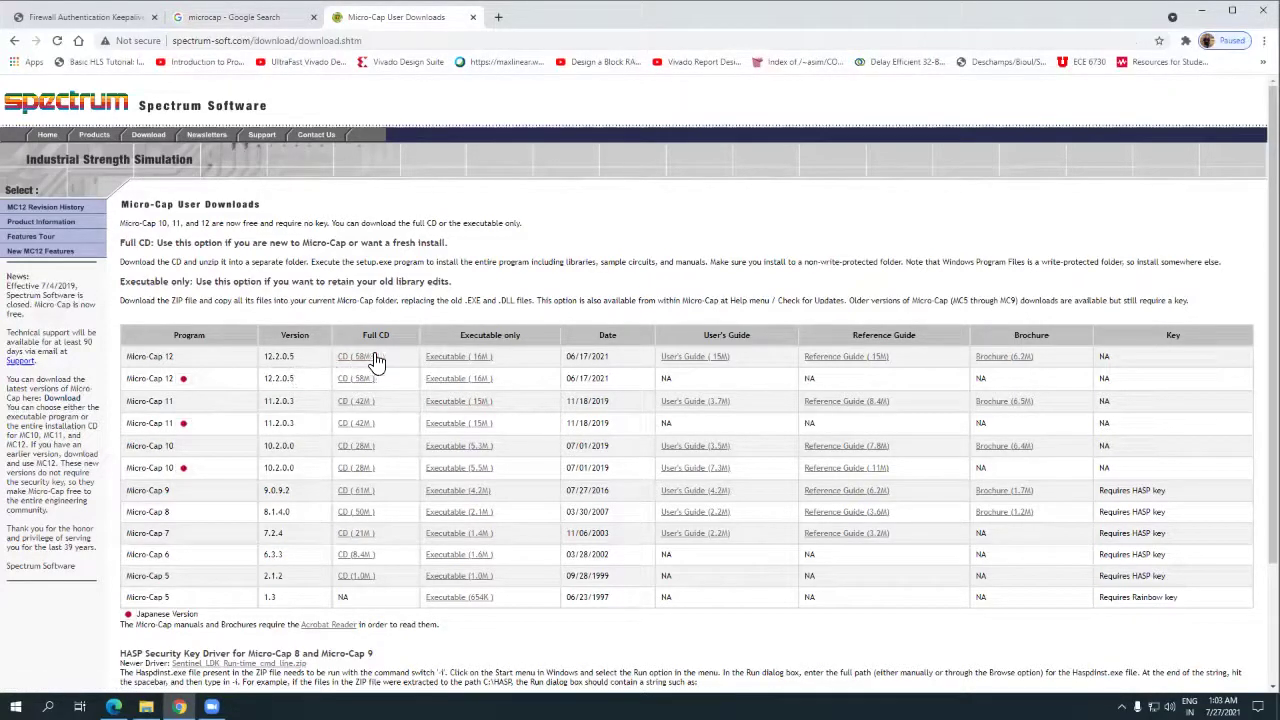
pyautogui.click(356, 357)
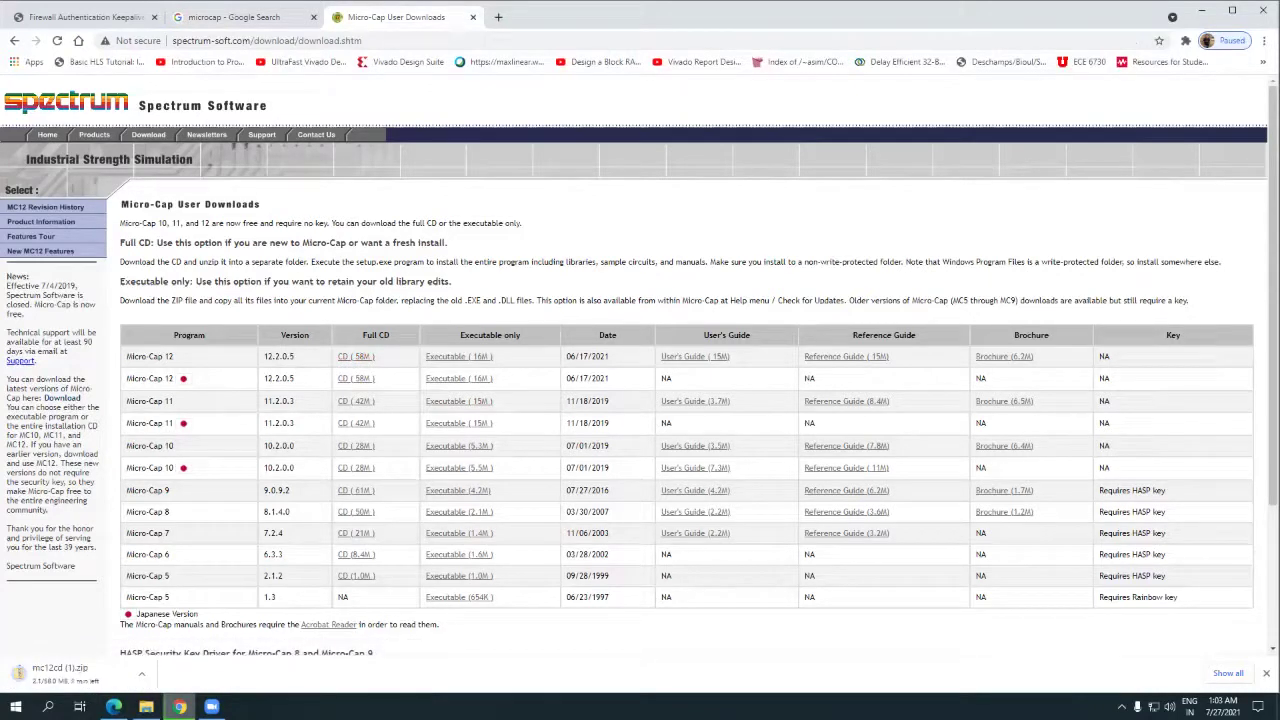
# - Cancel the mc12cd (1).zip download and open the Downloads folder
pyautogui.click(141, 674)
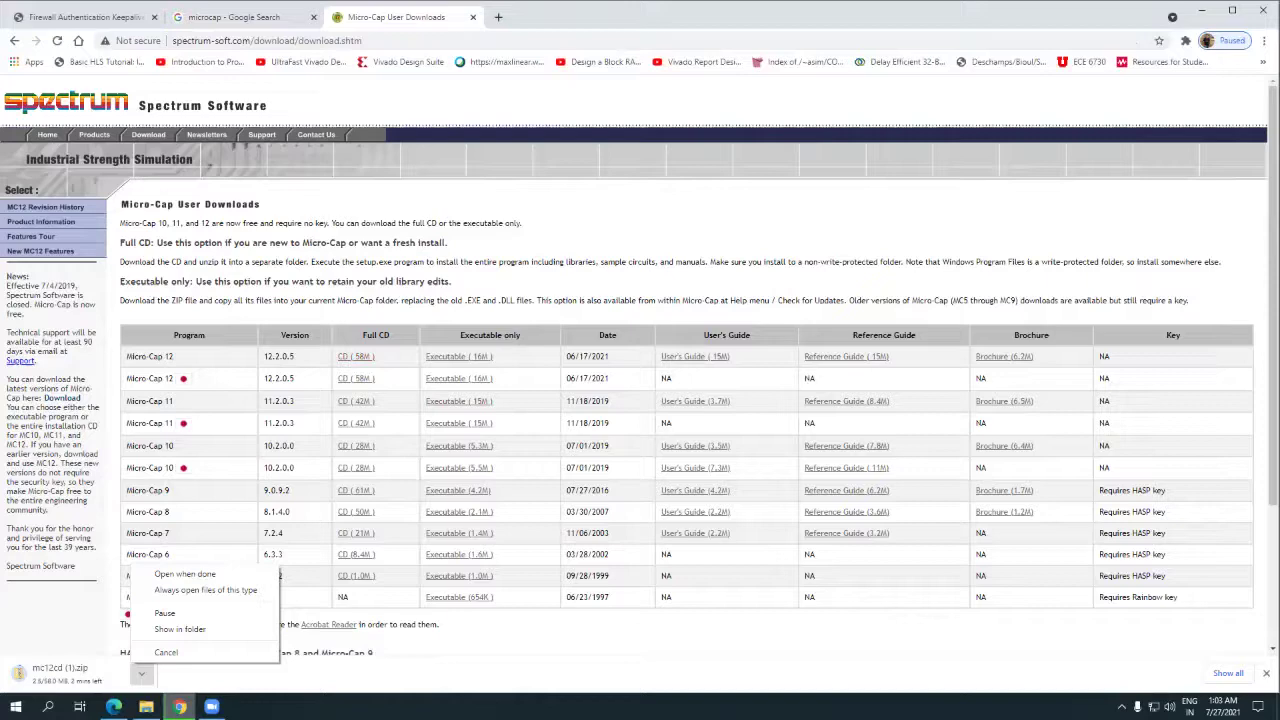
pyautogui.click(166, 652)
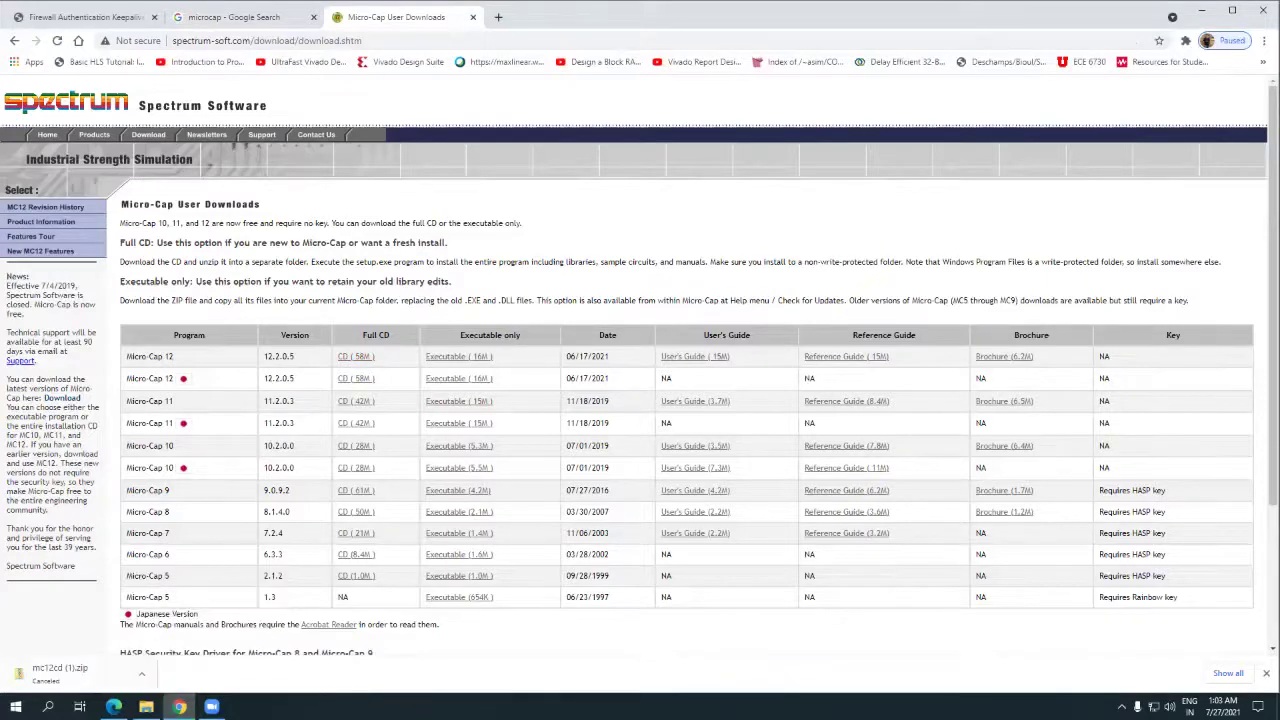
pyautogui.click(146, 707)
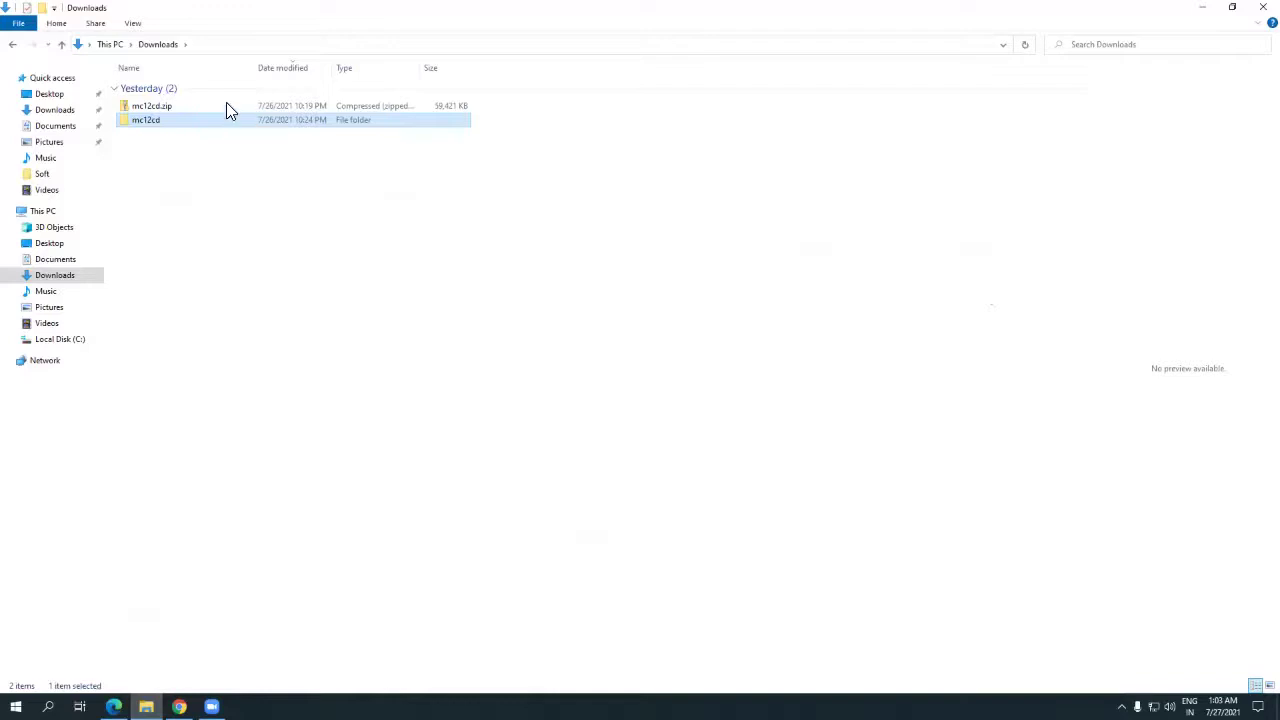
# - Select mc12cd.zip and bring up, then dismiss, its context menus
pyautogui.click(202, 110)
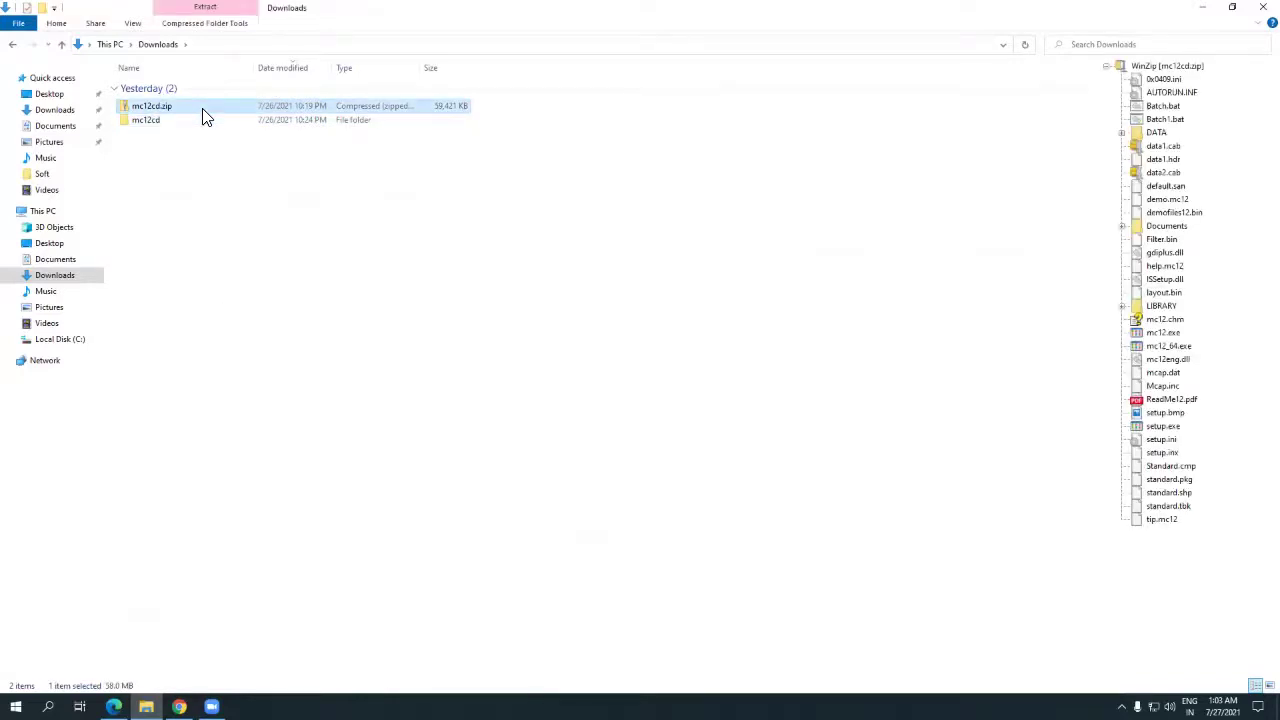
pyautogui.rightClick(203, 117)
pyautogui.click(280, 180)
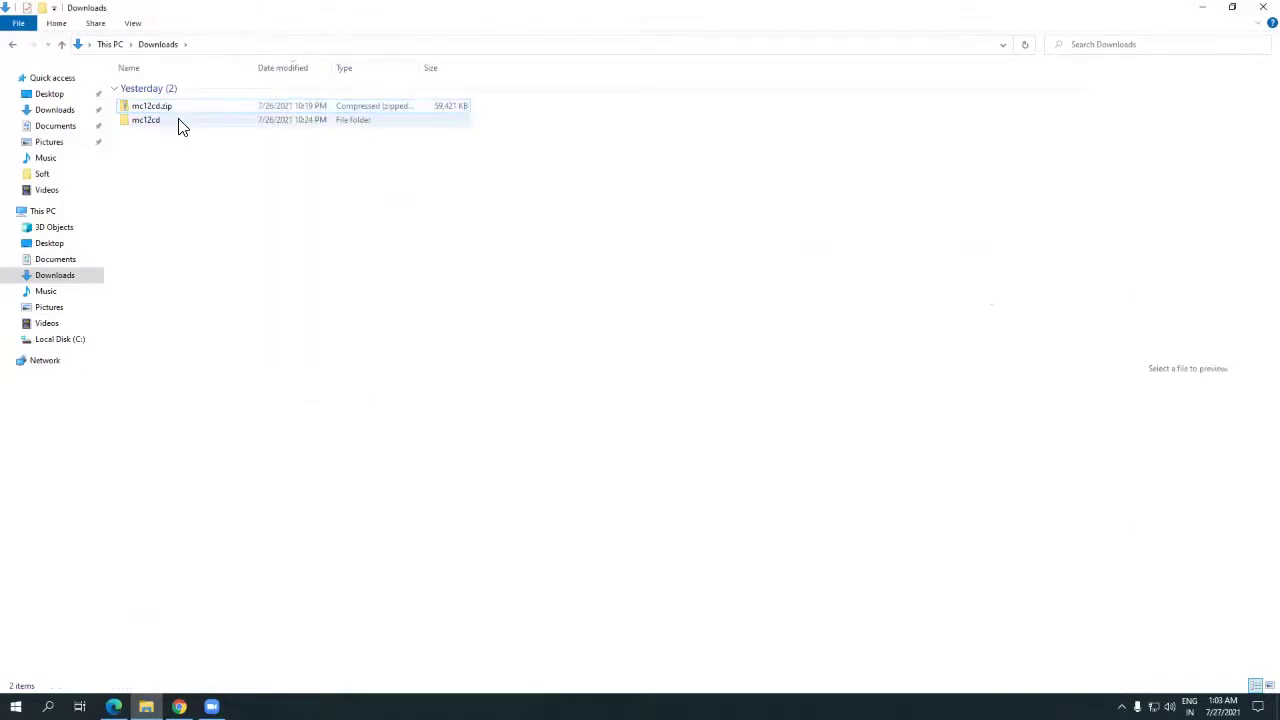
pyautogui.hotkey('shift', 'F10')
pyautogui.click(268, 155)
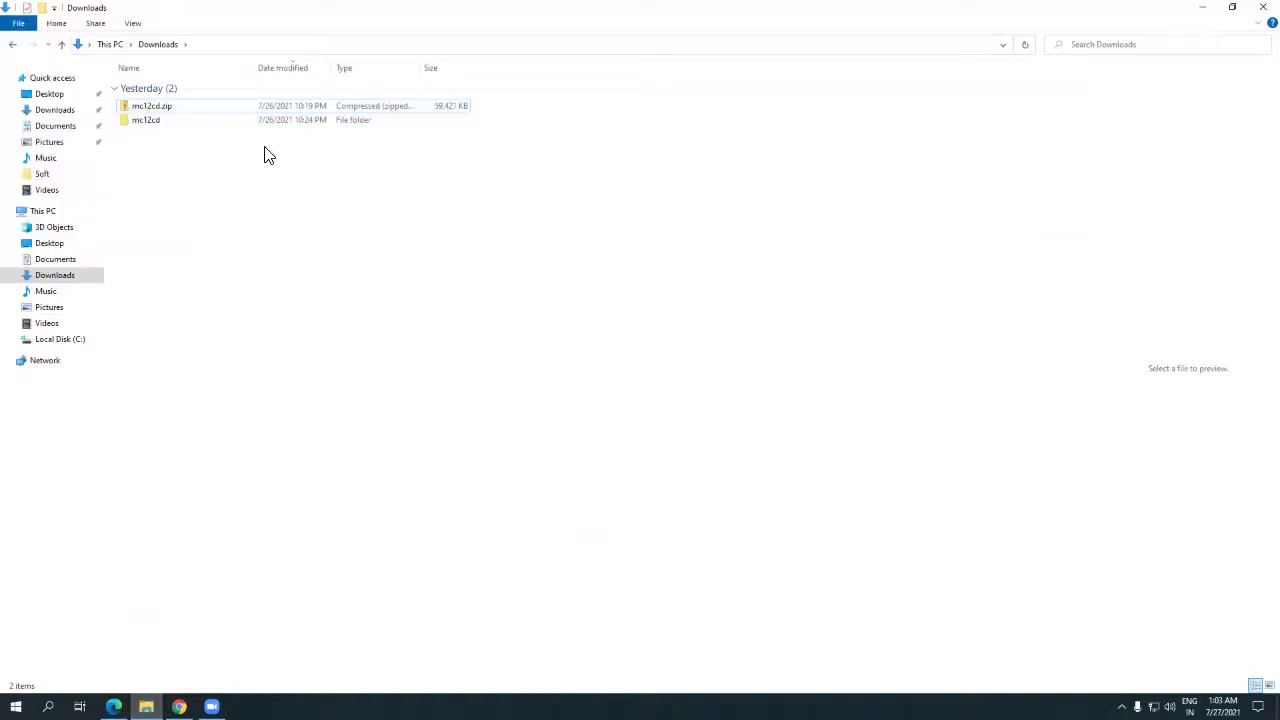
# - Cancel Extract All on mc12cd.zip and open the existing mc12cd folder to select setup.exe
pyautogui.click(212, 108)
pyautogui.rightClick(193, 107)
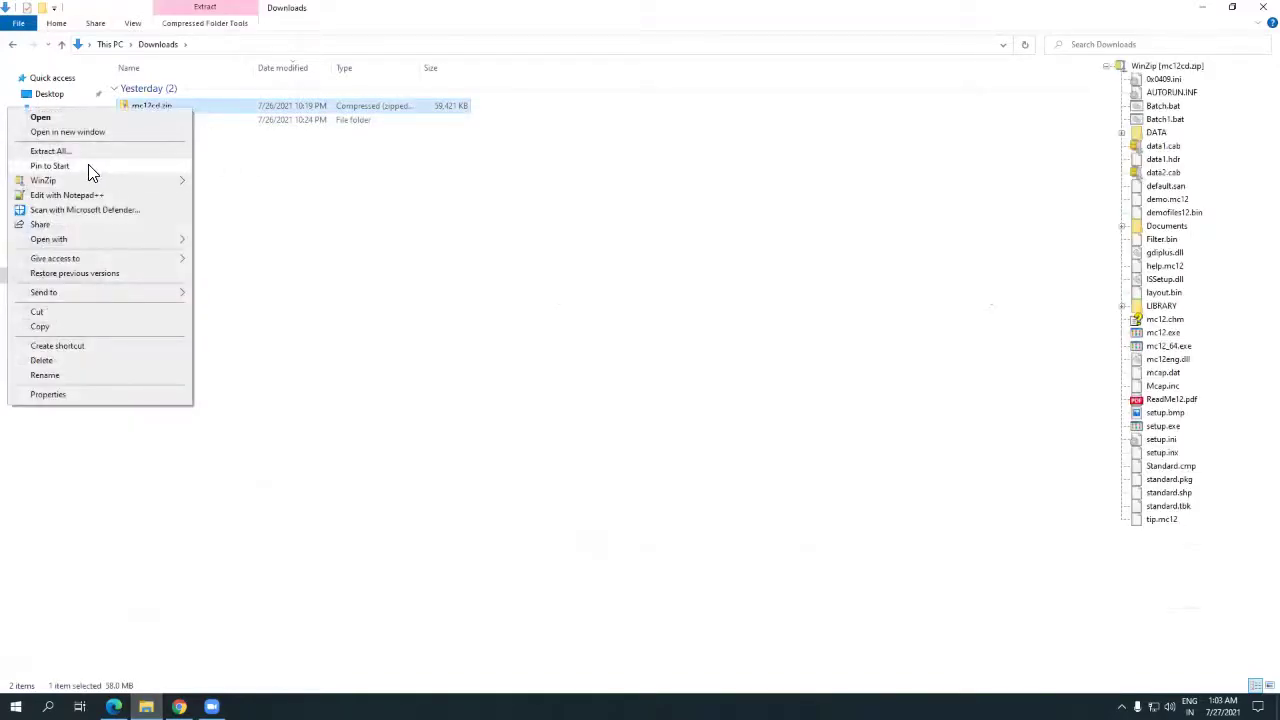
pyautogui.click(84, 153)
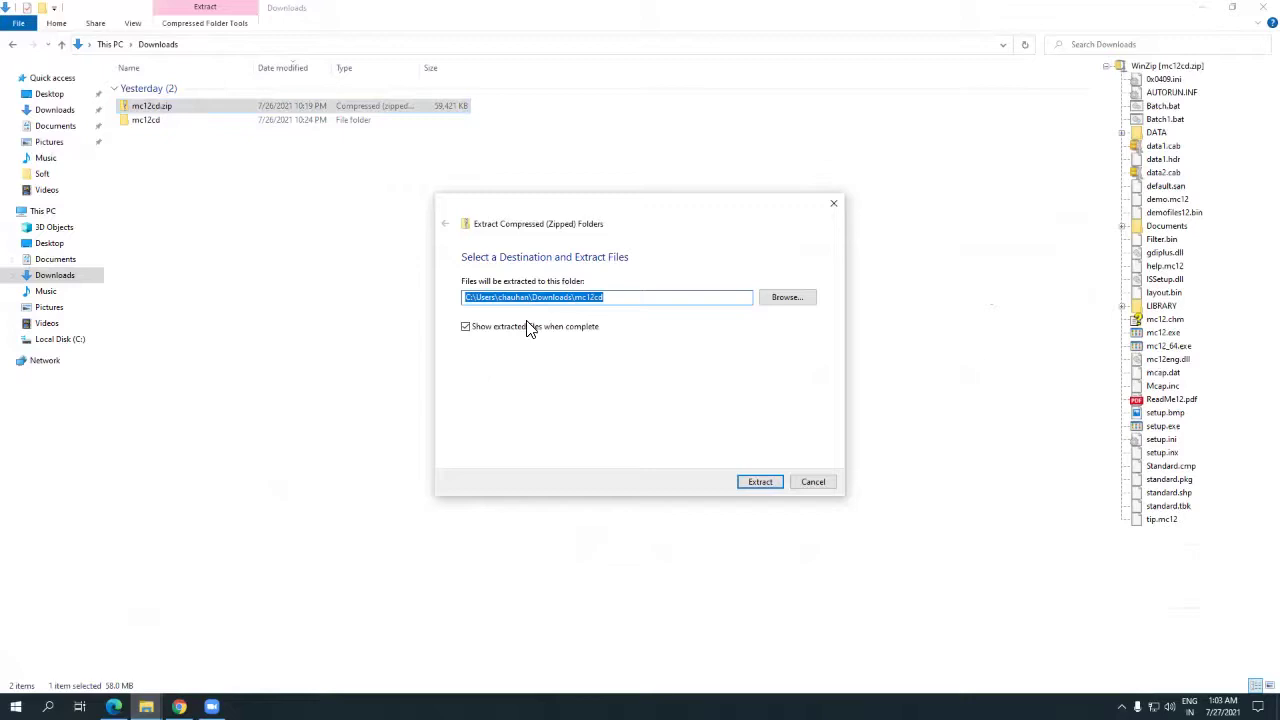
pyautogui.click(813, 481)
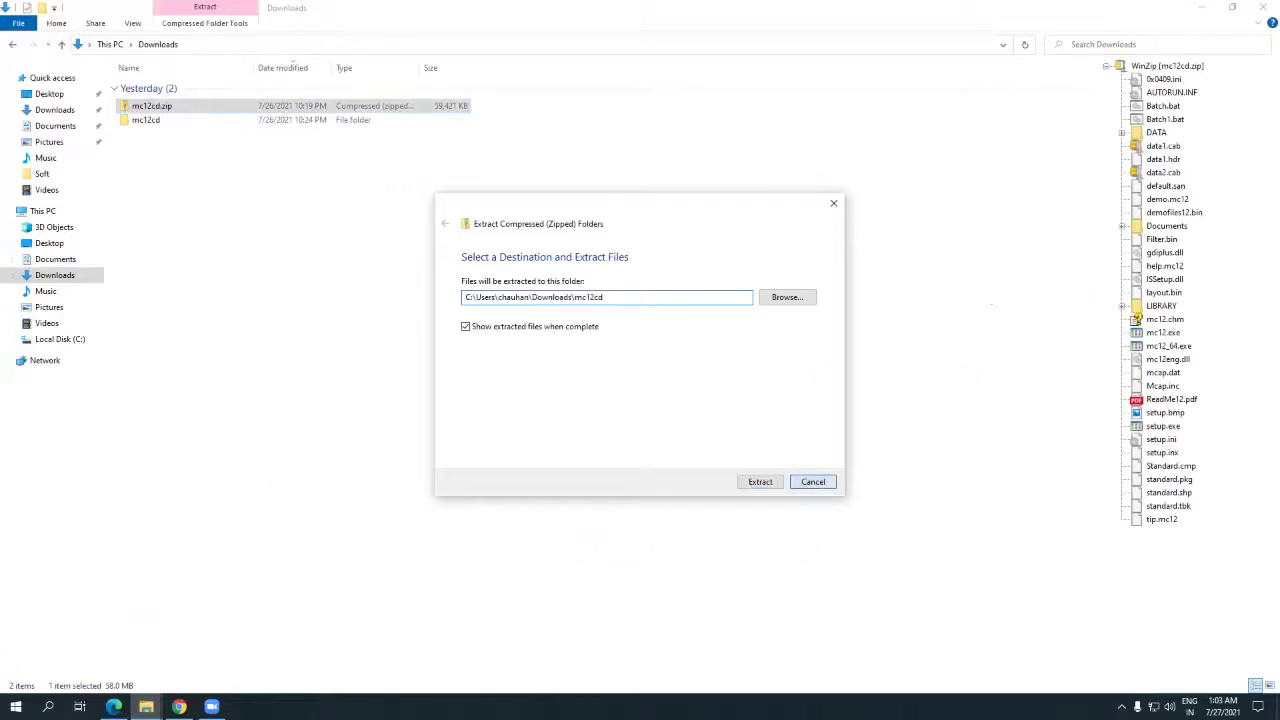
pyautogui.doubleClick(185, 121)
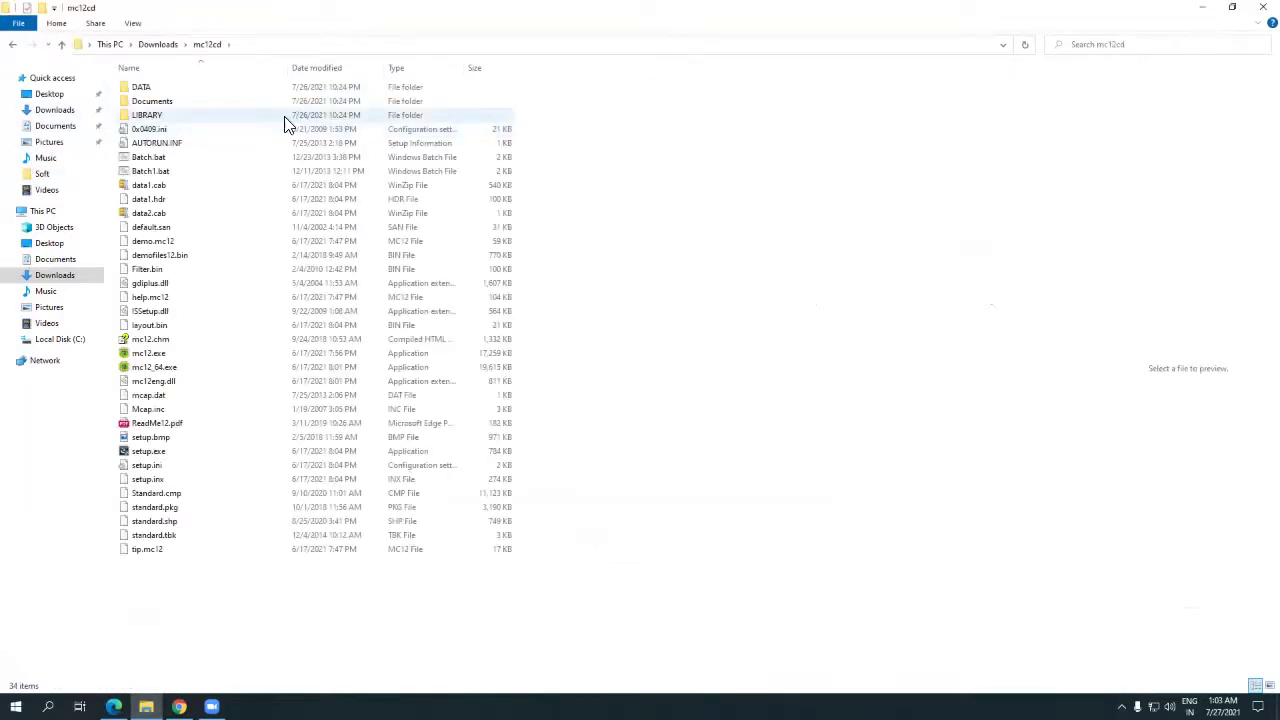
pyautogui.click(176, 458)
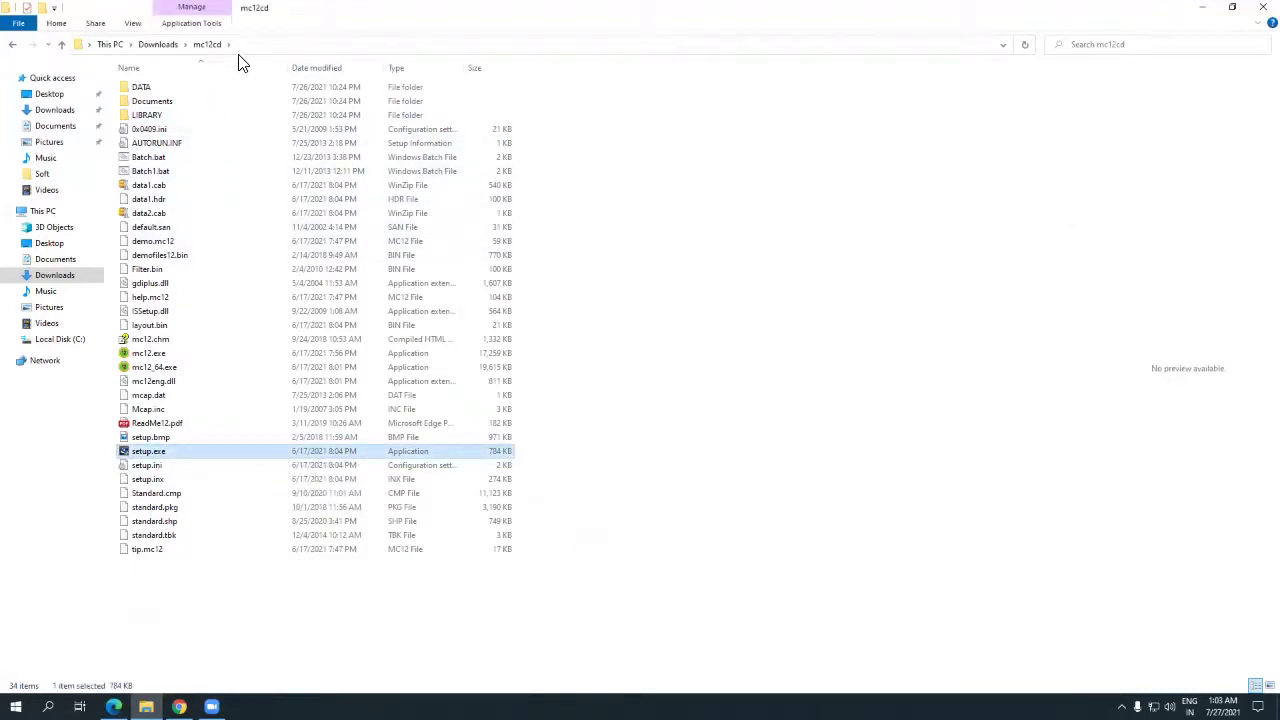
# - Run setup.exe with administrator approval and move past the welcome page
pyautogui.doubleClick(174, 455)
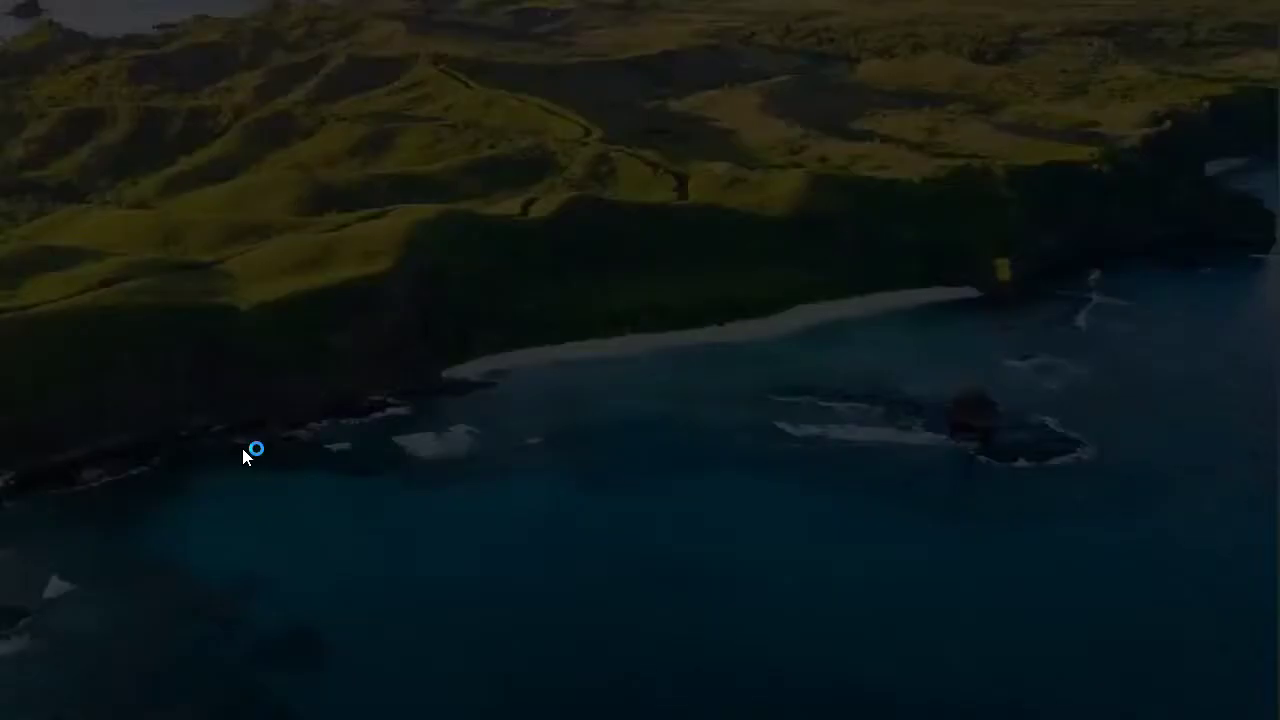
pyautogui.click(596, 454)
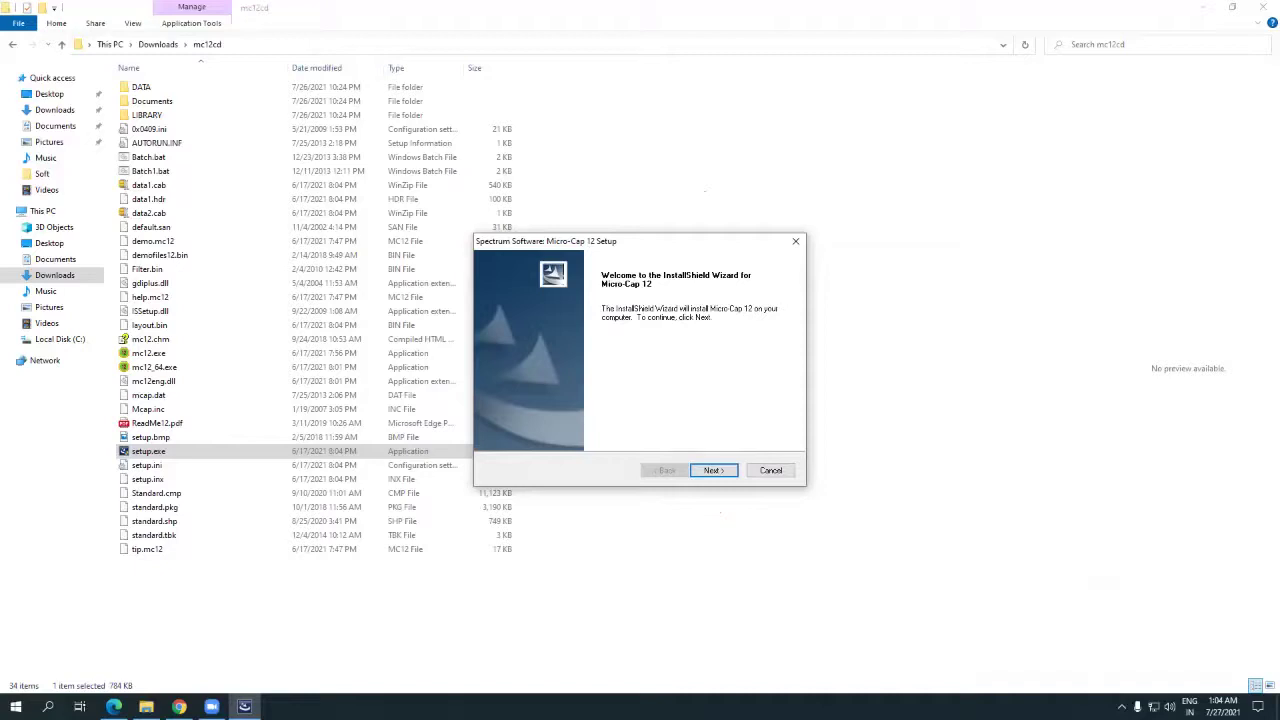
pyautogui.click(714, 465)
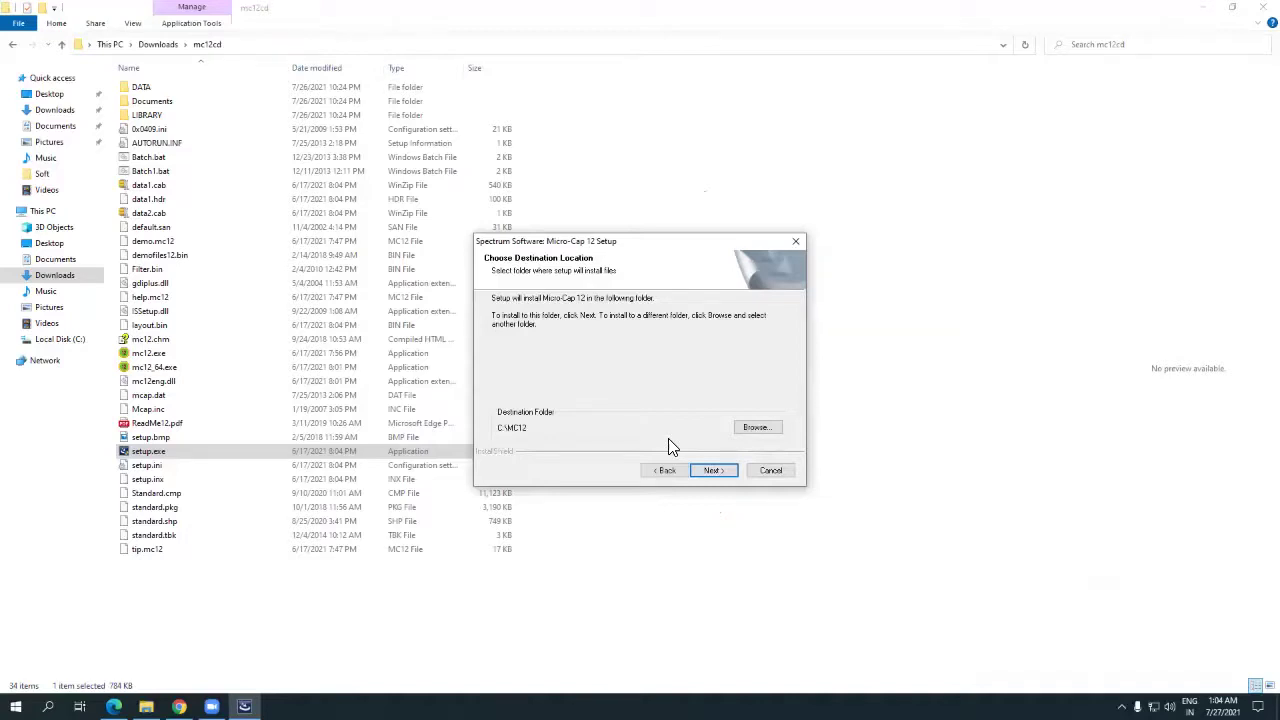
# - Keep C:\MC12 as the install folder and continue to the license agreement
pyautogui.click(768, 430)
pyautogui.click(709, 456)
pyautogui.click(714, 460)
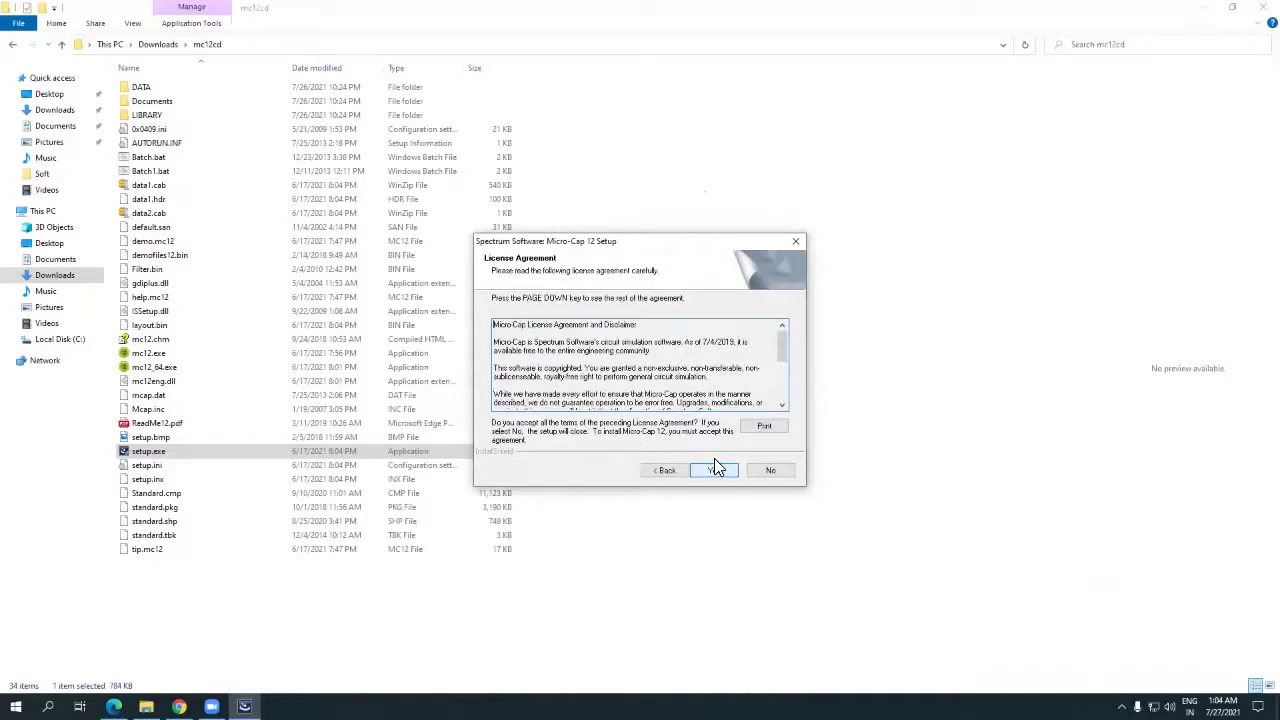
# - Accept the license and enter the user's name and company name
pyautogui.click(715, 466)
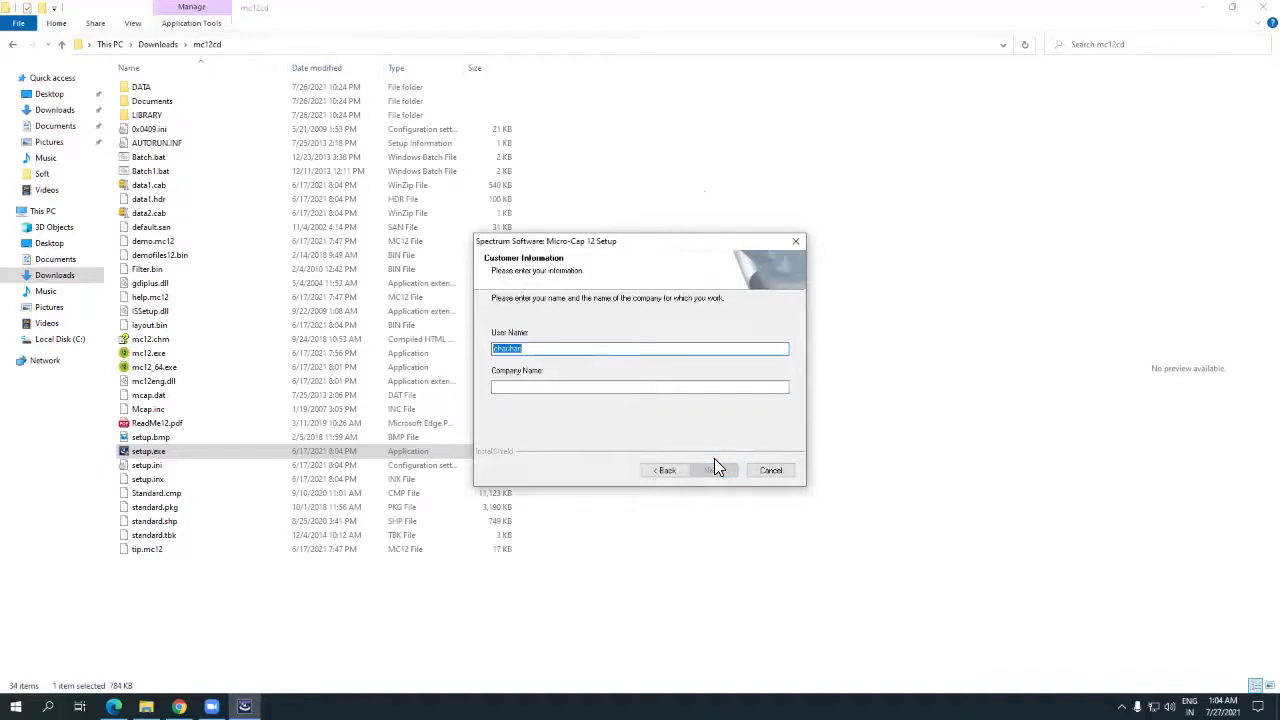
pyautogui.write('Shivendra')
pyautogui.press('Tab')
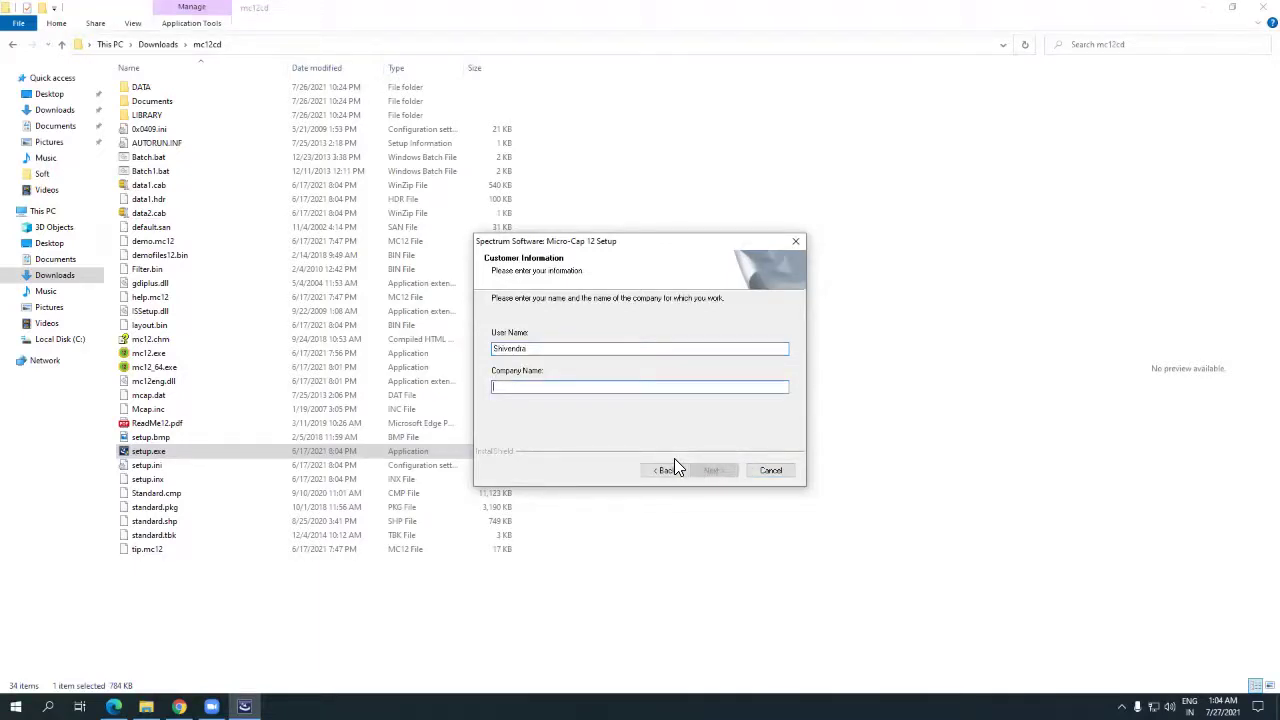
pyautogui.write('IITK')
pyautogui.click(712, 470)
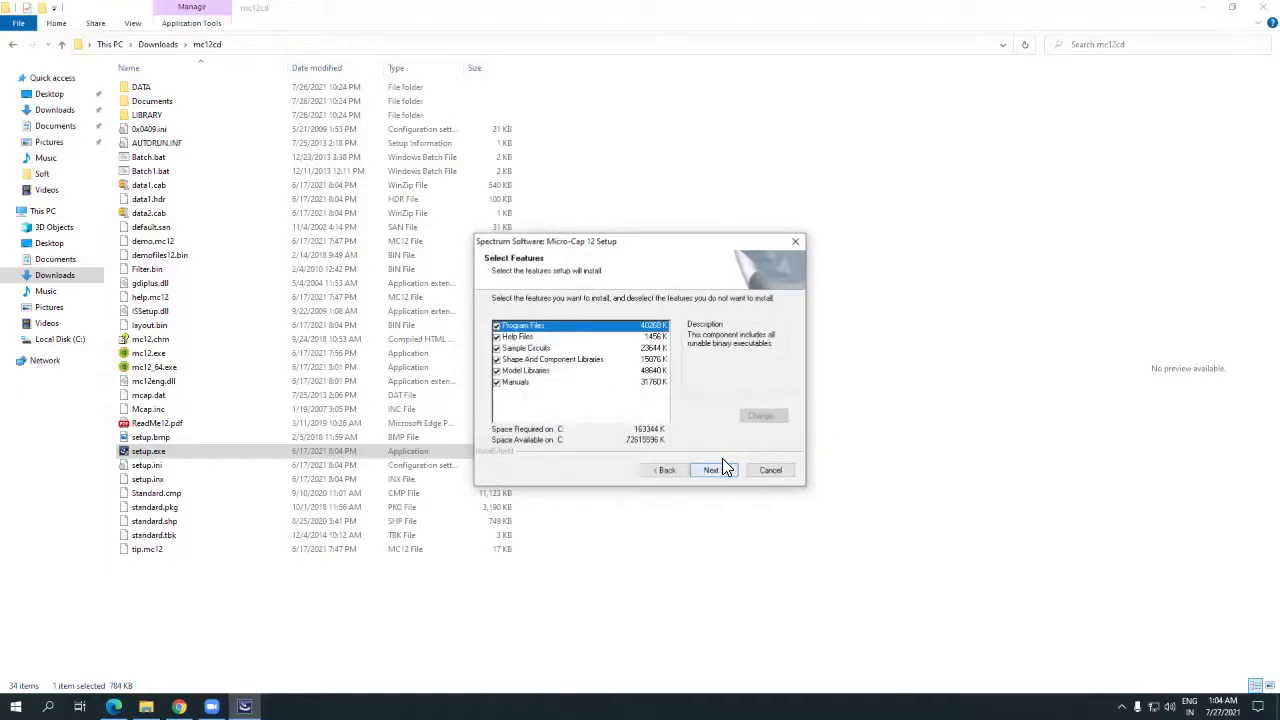
# - Keep default features and program folder, associate file types with 64-bit, and install
pyautogui.click(723, 464)
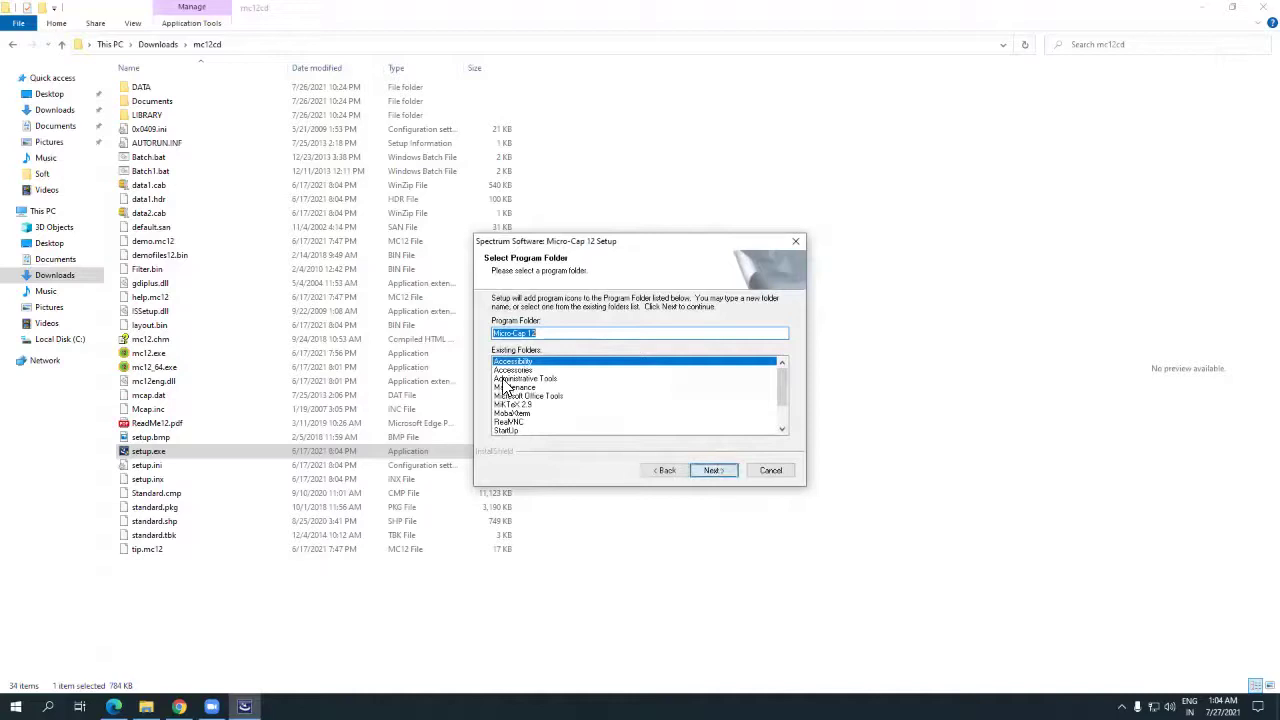
pyautogui.click(718, 466)
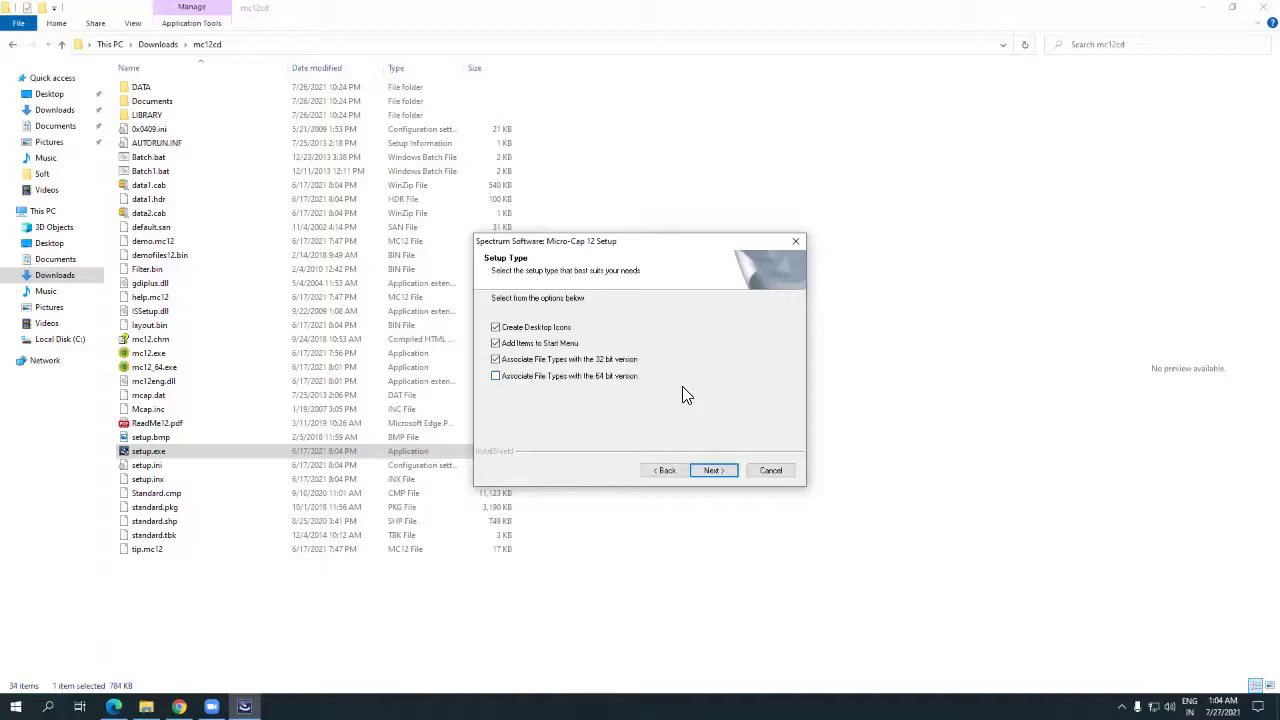
pyautogui.click(497, 376)
pyautogui.click(714, 464)
pyautogui.click(714, 466)
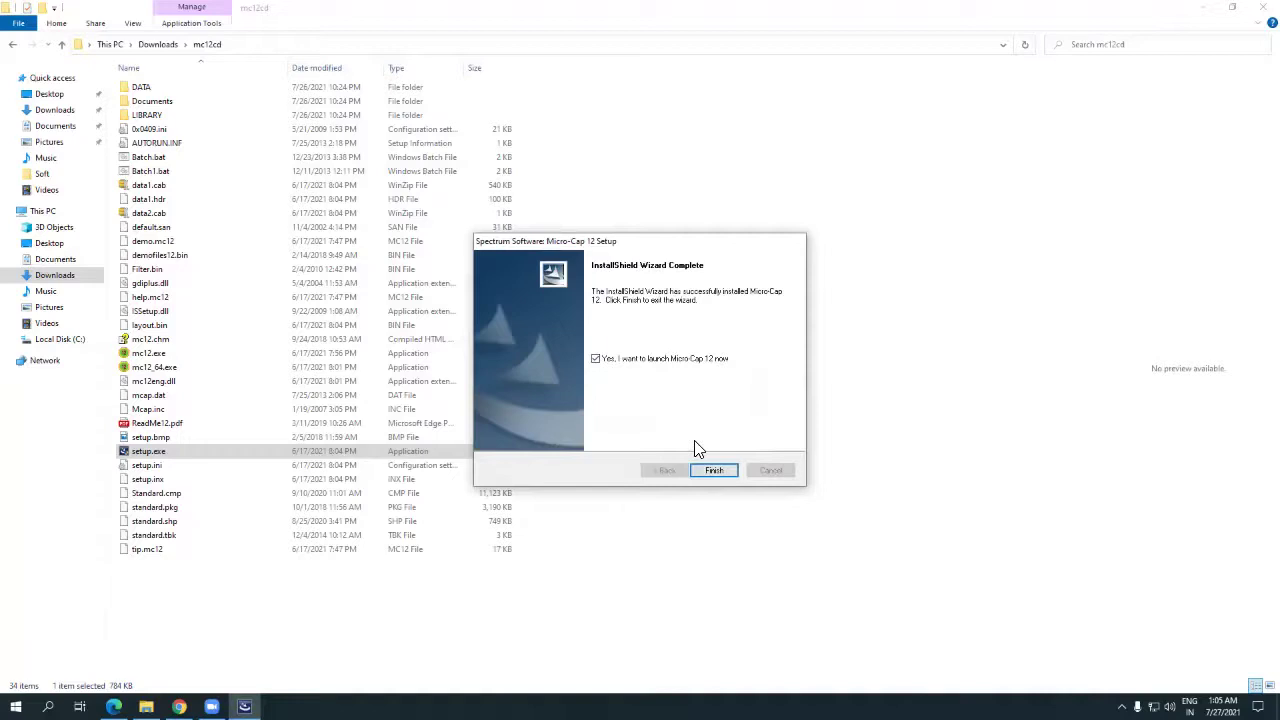
# - Finish setup and exit the auto-launched Micro-Cap 12 as its welcome message advises
pyautogui.click(712, 470)
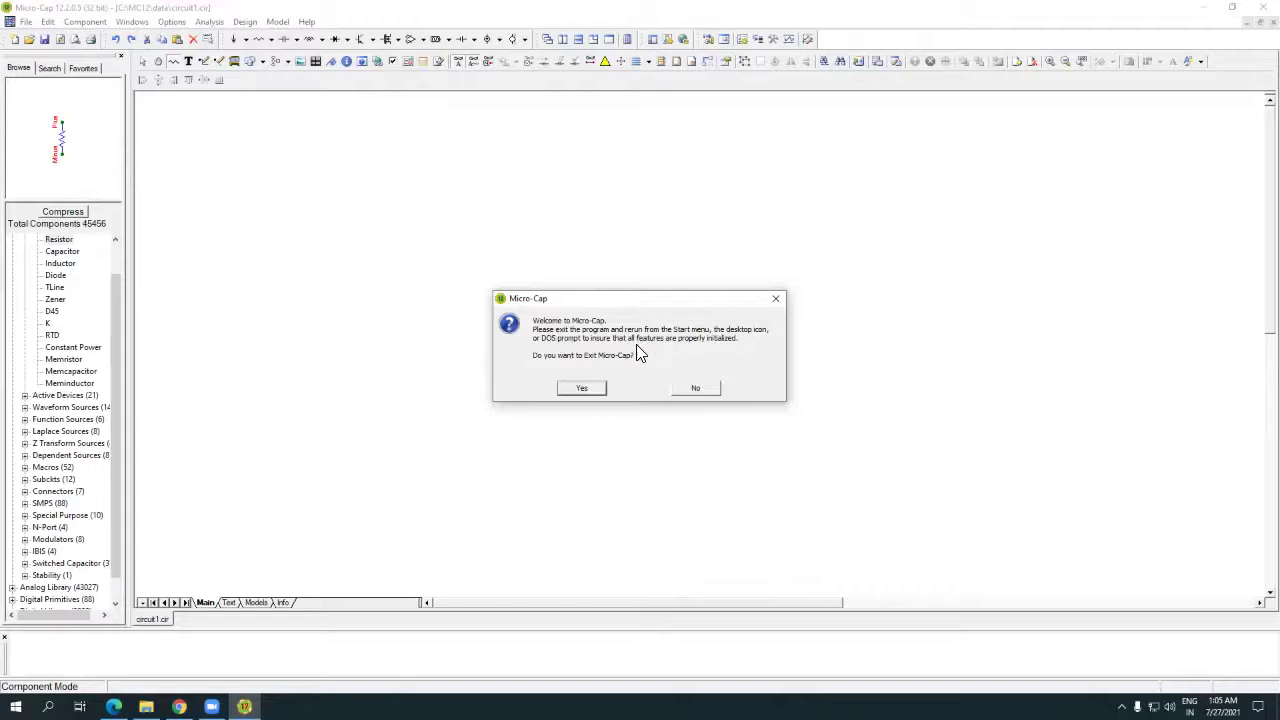
pyautogui.click(586, 390)
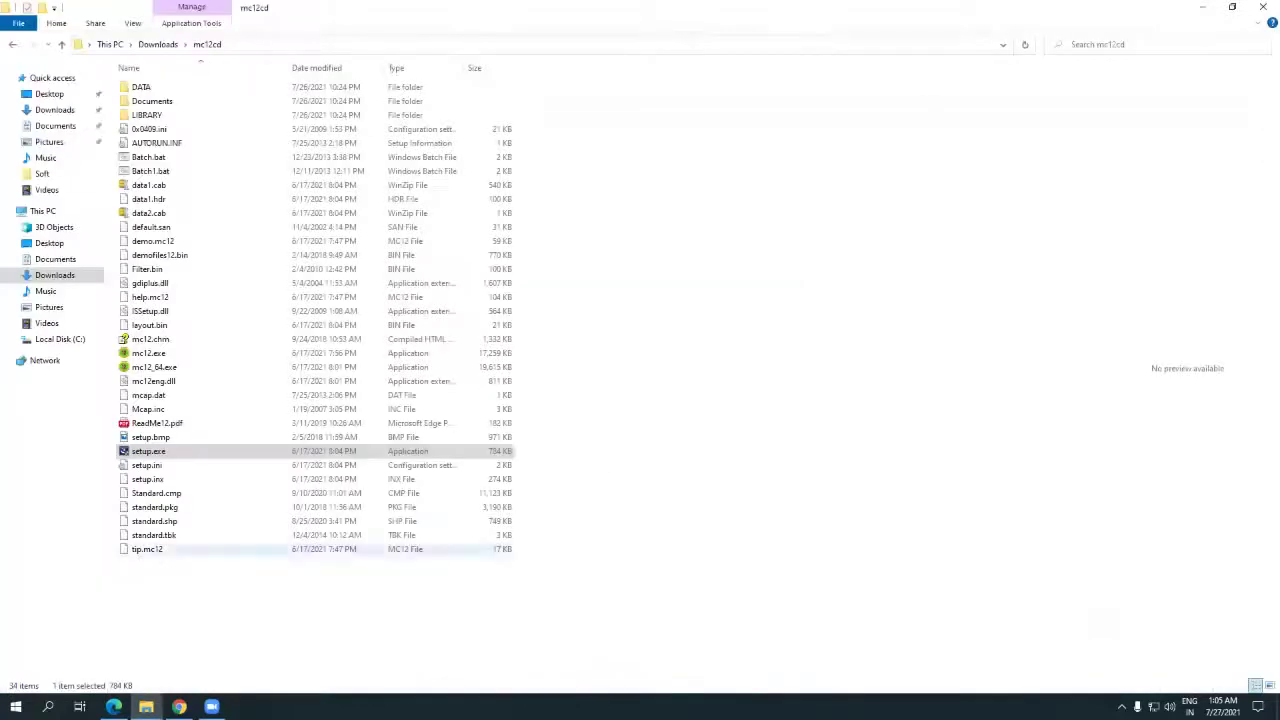
pyautogui.click(16, 707)
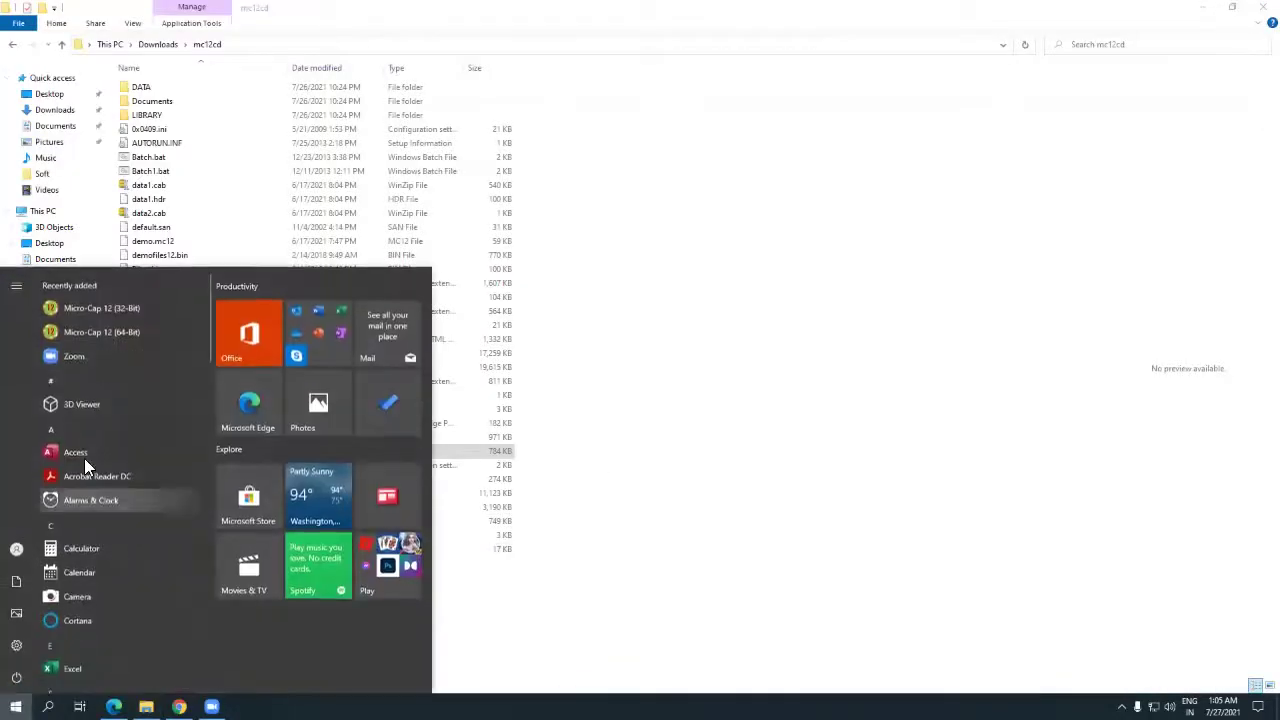
# - Launch Micro-Cap 12 (64-Bit), dismiss the welcome message, and turn off 'Show tips at startup'
pyautogui.click(118, 334)
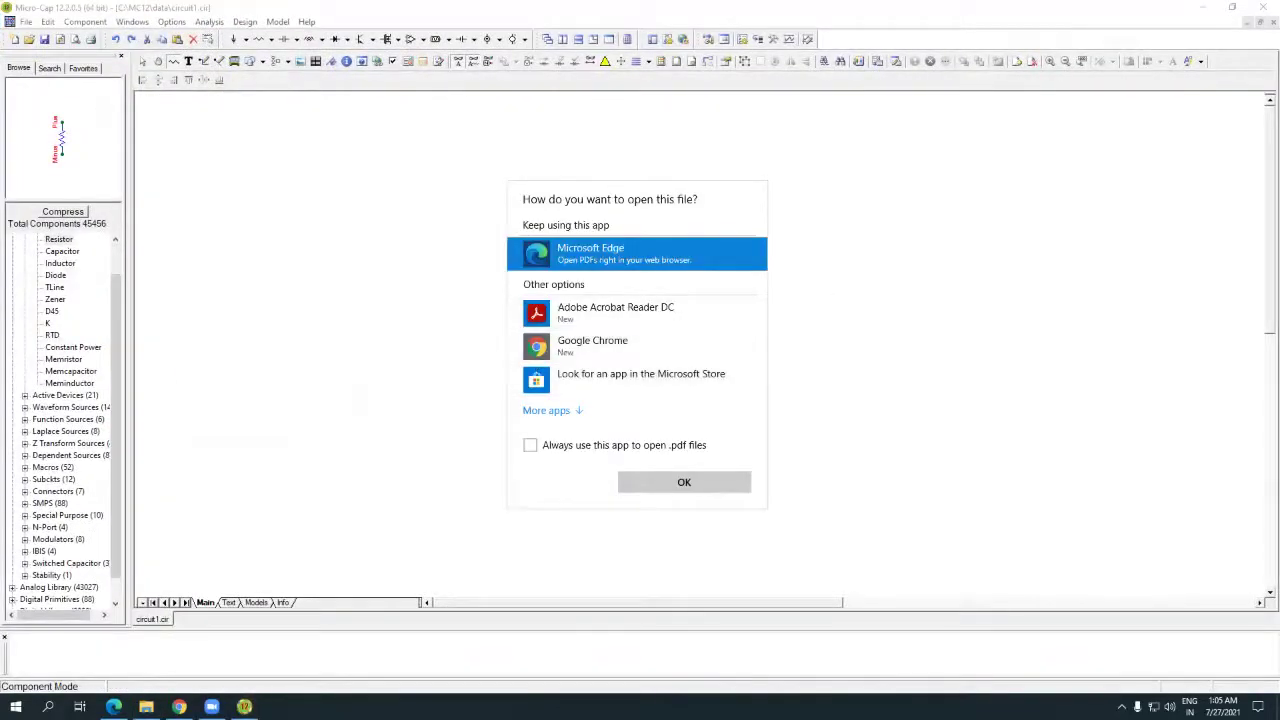
pyautogui.click(640, 416)
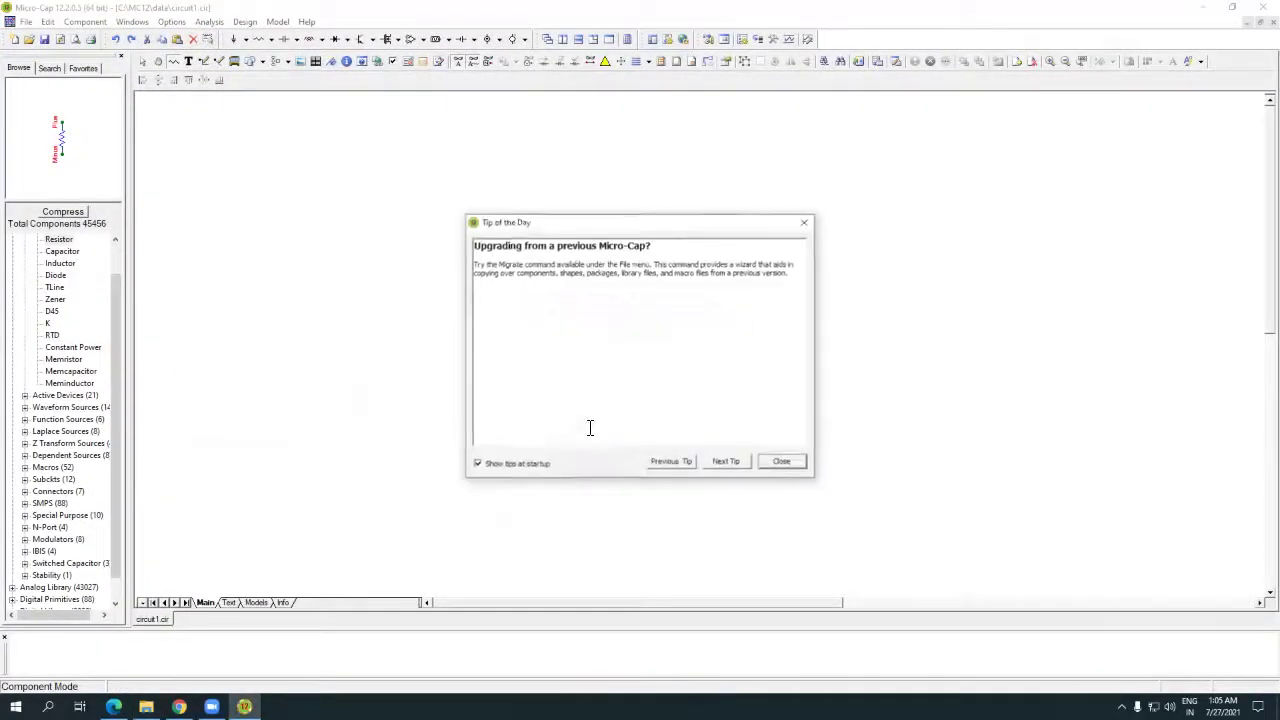
pyautogui.click(519, 462)
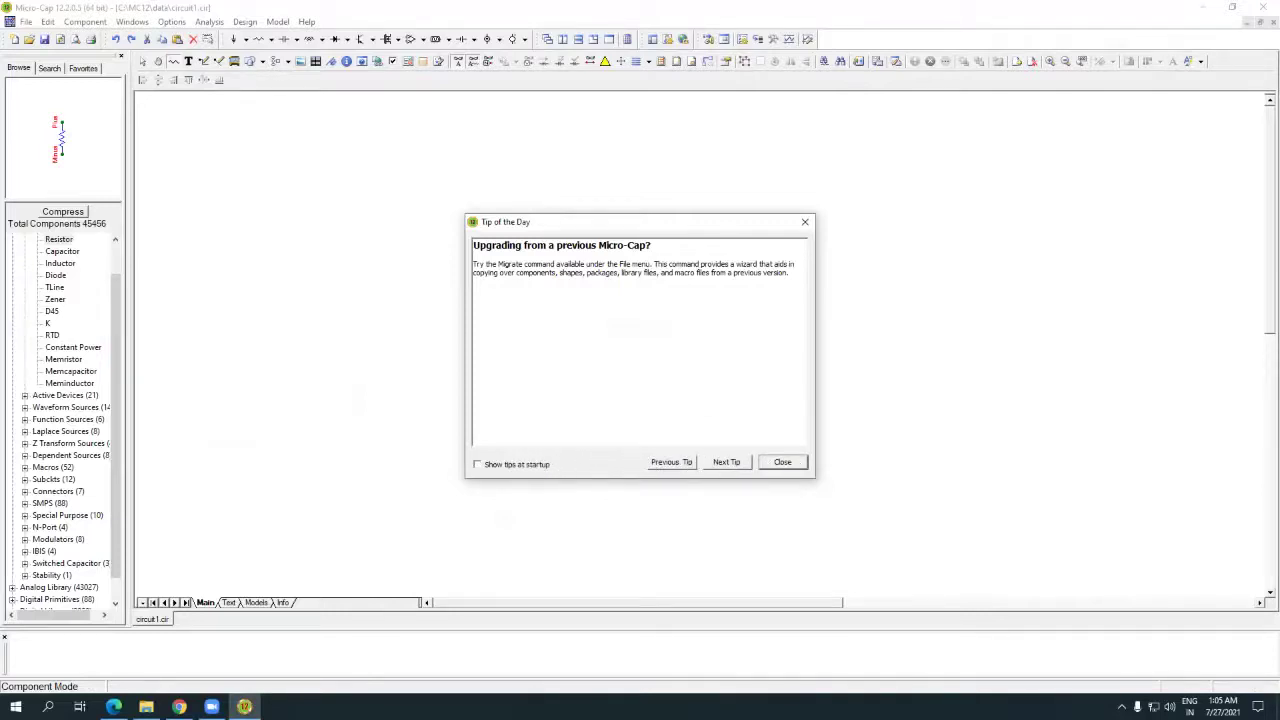
pyautogui.click(782, 462)
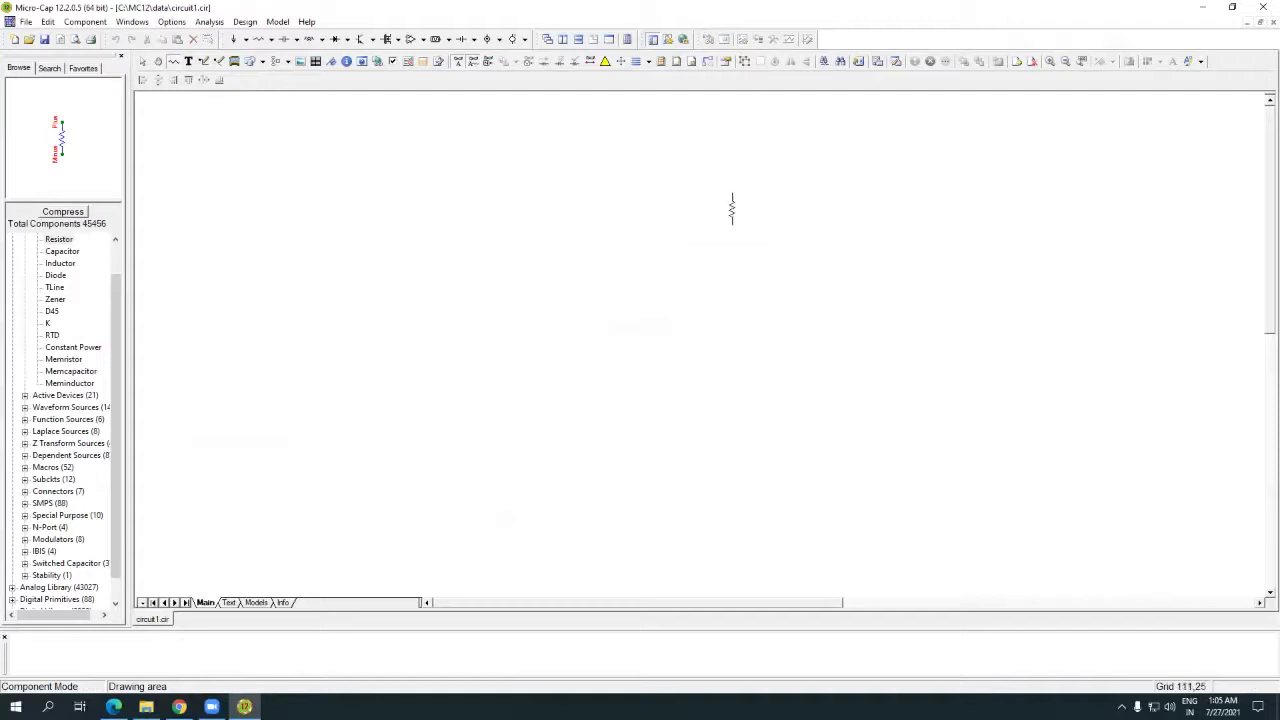